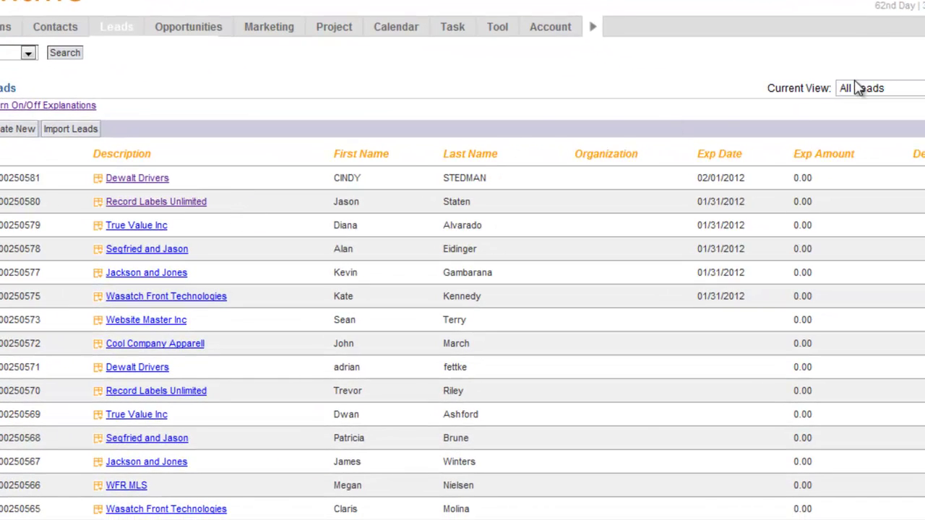
# Switch the leads list to the Leads1118 view and open the Dewalt Drivers lead
pyautogui.click(882, 88)
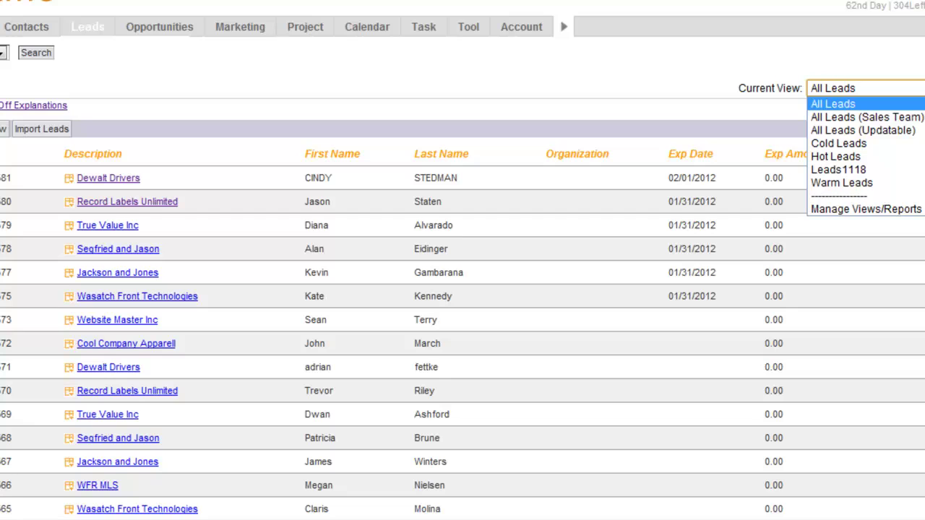
pyautogui.click(837, 170)
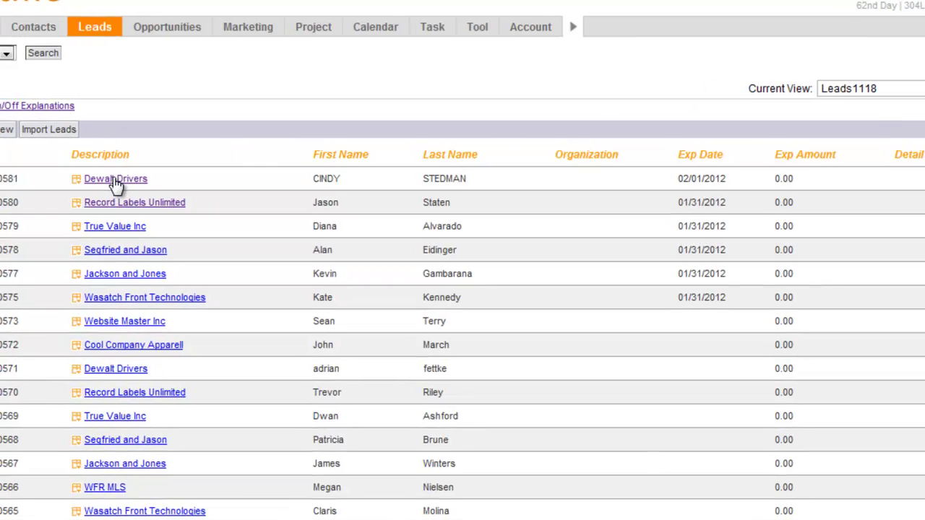
pyautogui.click(116, 181)
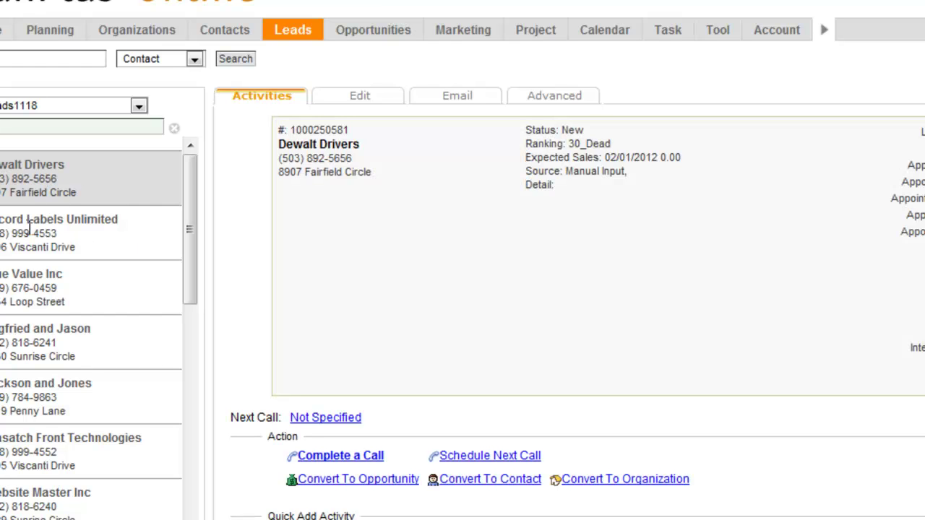
# Go back from True Value Inc to the Dewalt Drivers lead and begin a Complete a Call entry
pyautogui.click(85, 301)
pyautogui.click(102, 168)
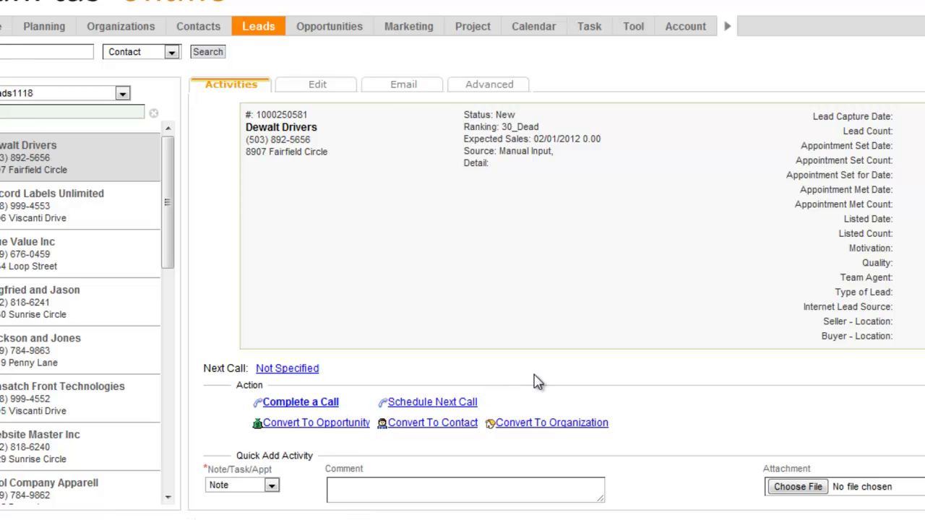
pyautogui.scroll(-1, 535, 382)
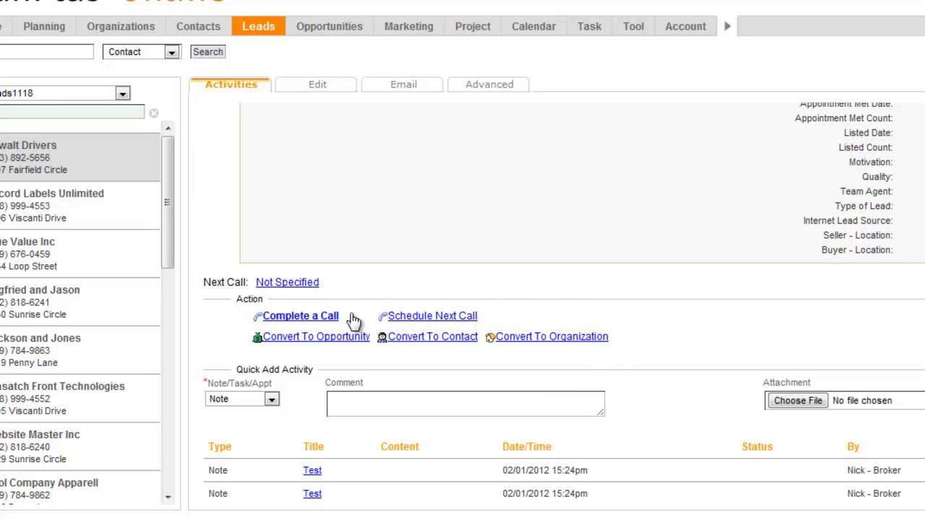
pyautogui.click(300, 318)
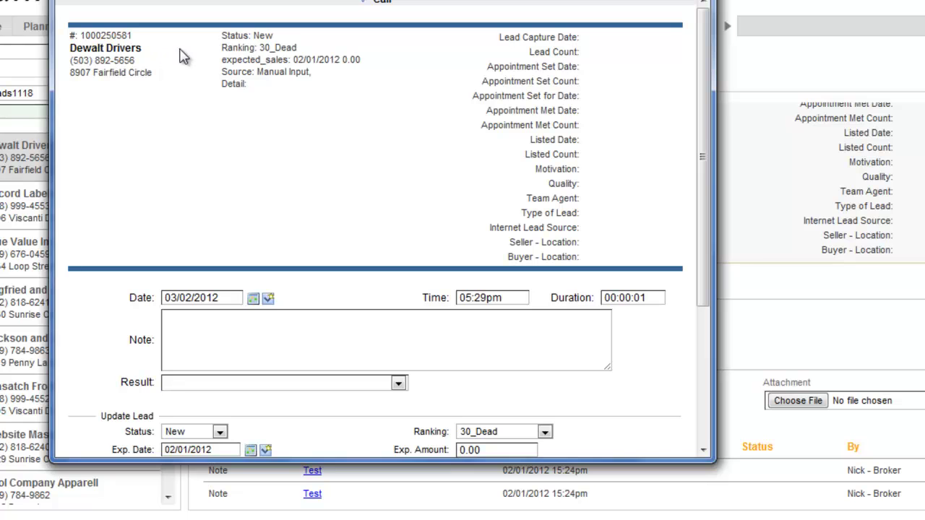
# Log the call with result 'Did Not Reach, Not In', lead status New, and submit it
pyautogui.scroll(-1, 203, 137)
pyautogui.click(209, 297)
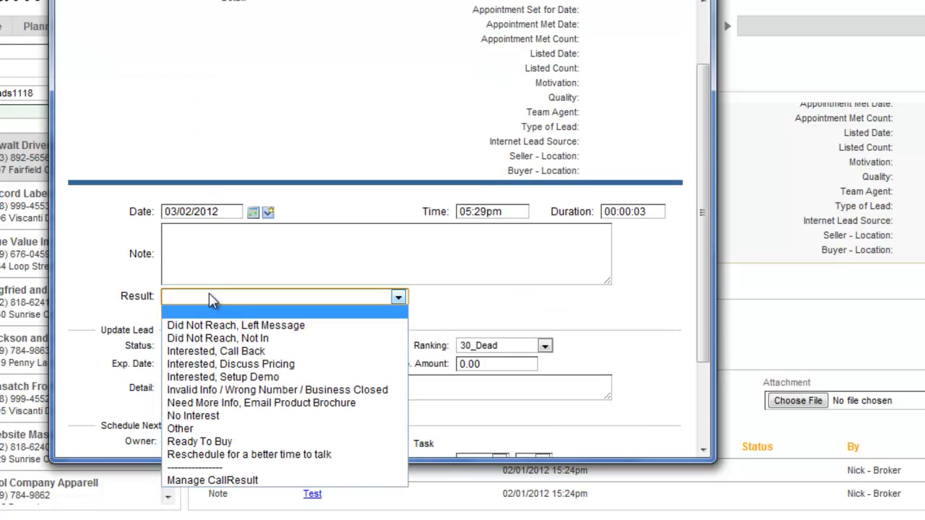
pyautogui.scroll(-1, 209, 296)
pyautogui.click(209, 210)
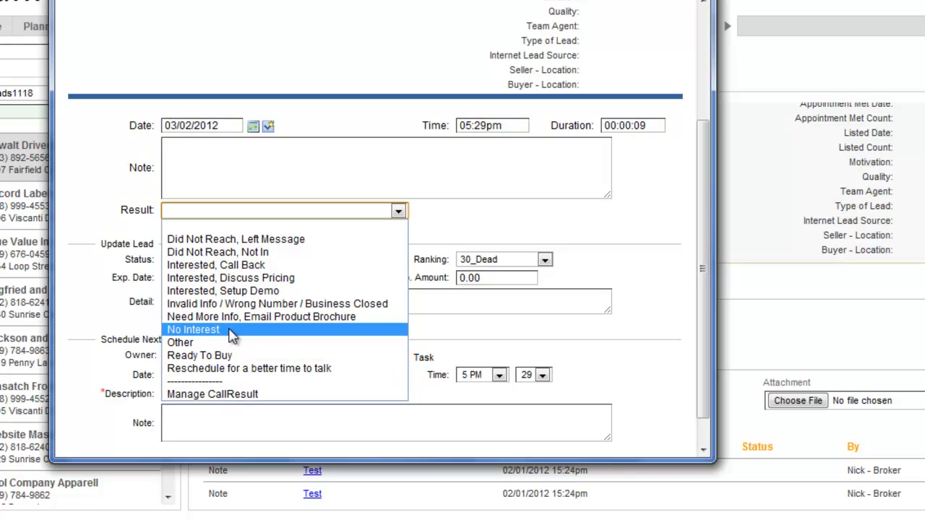
pyautogui.click(246, 252)
pyautogui.click(224, 163)
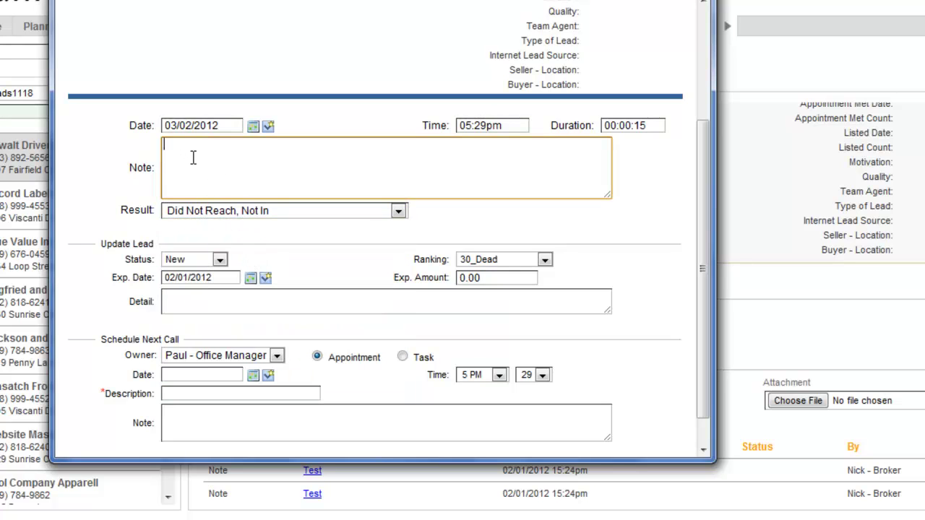
pyautogui.click(220, 261)
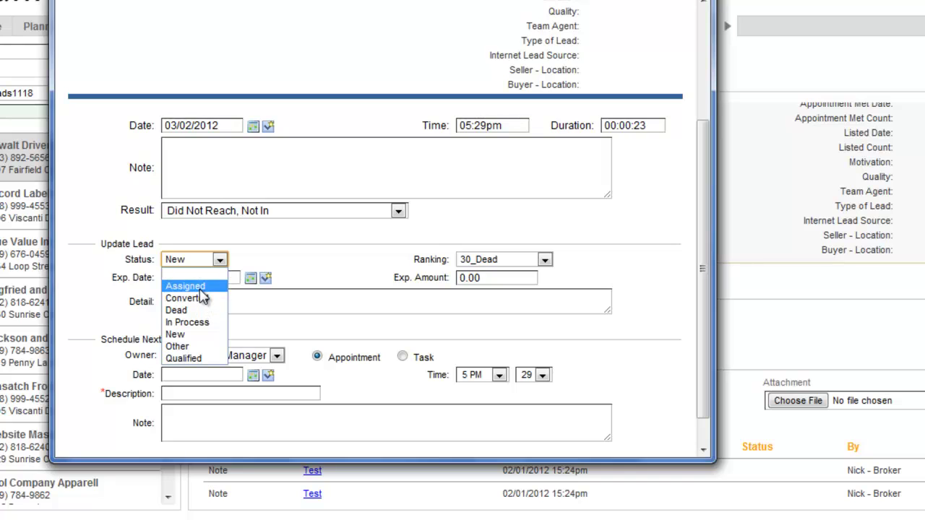
pyautogui.click(274, 264)
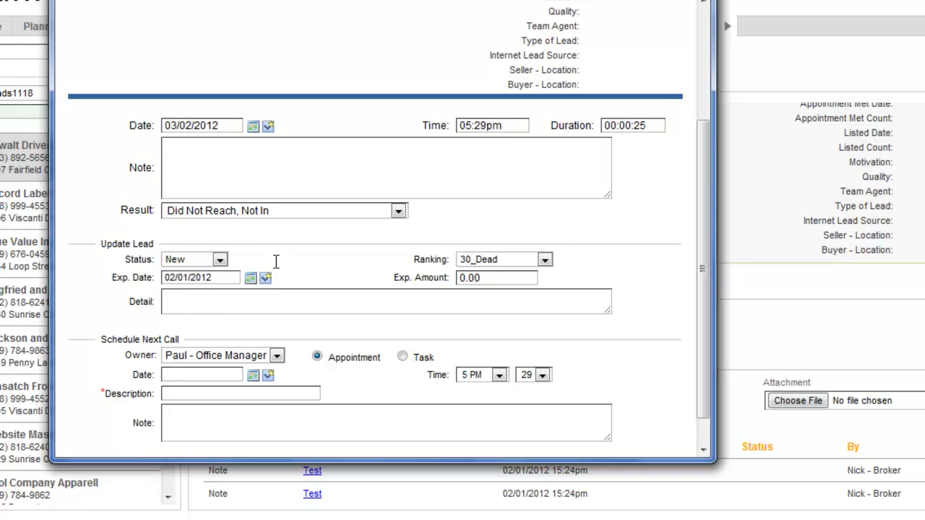
pyautogui.scroll(-1, 279, 267)
pyautogui.click(279, 267)
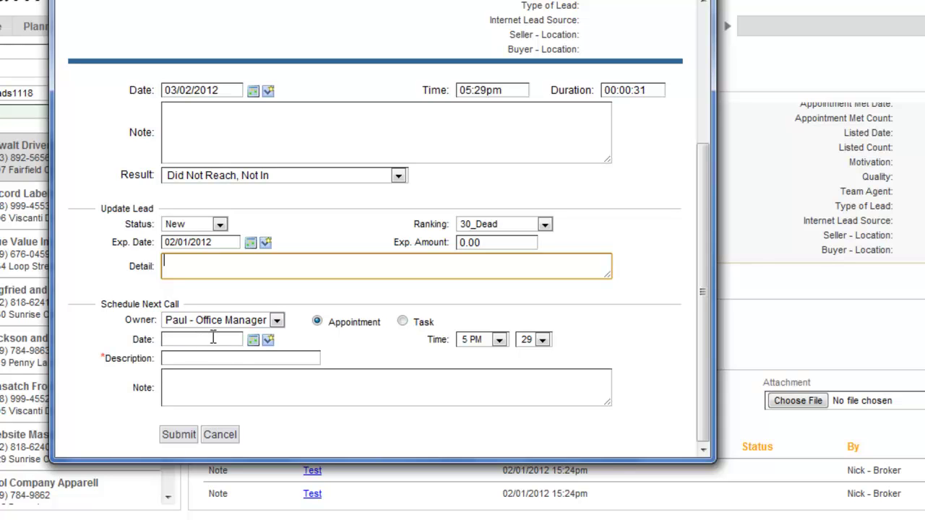
pyautogui.click(186, 437)
pyautogui.scroll(-3, 334, 428)
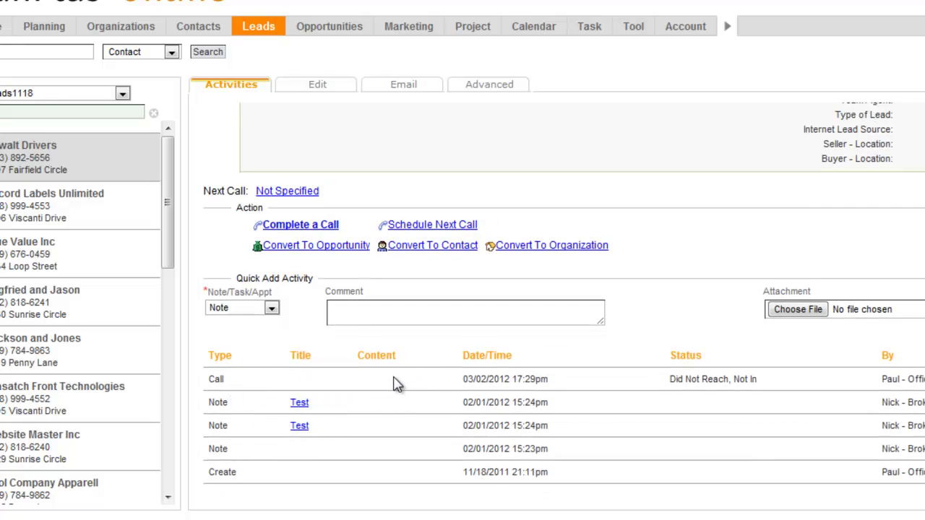
# On the lead's Email tab, select the 'I Tried to Reach you' template from all templates
pyautogui.scroll(6, 363, 158)
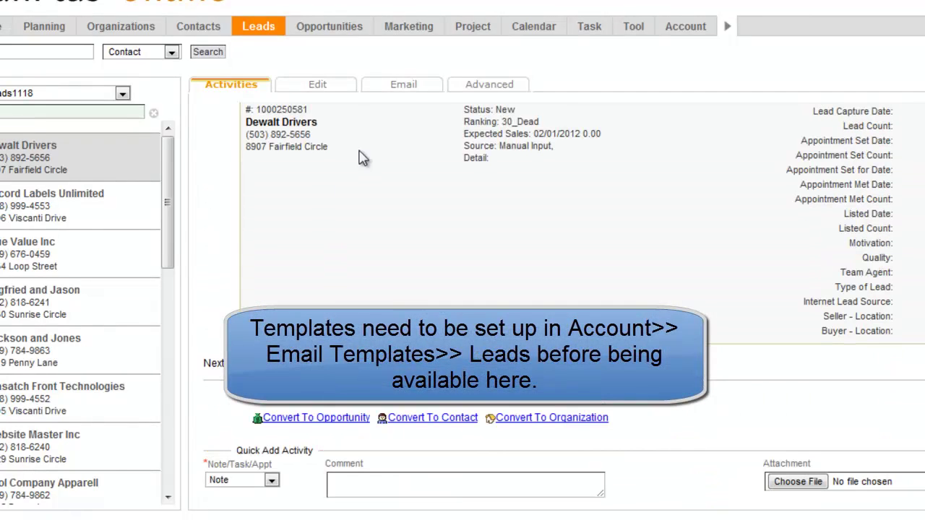
pyautogui.click(405, 86)
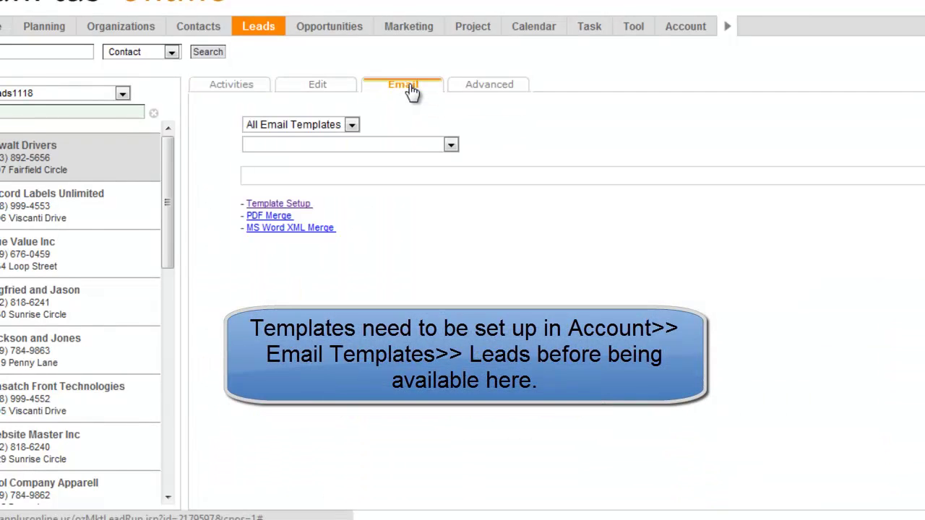
pyautogui.click(352, 125)
pyautogui.click(450, 146)
pyautogui.click(450, 145)
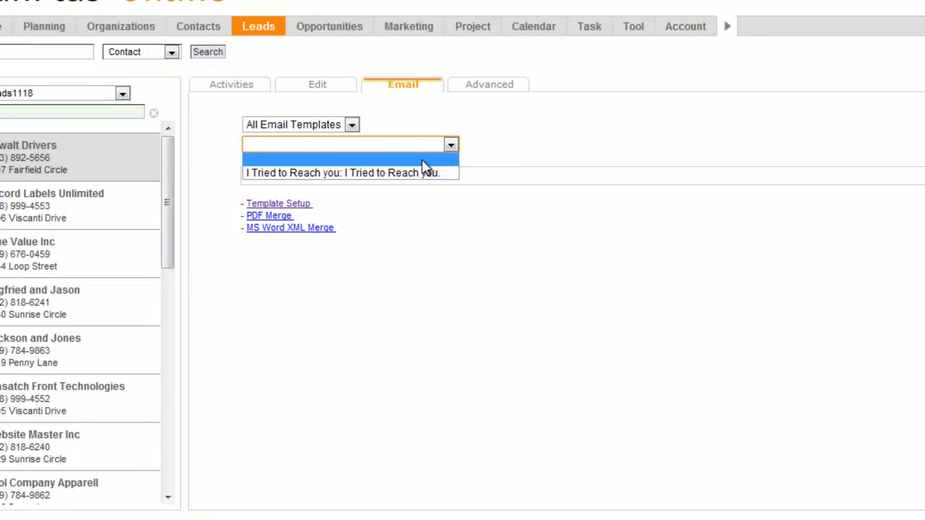
pyautogui.click(341, 175)
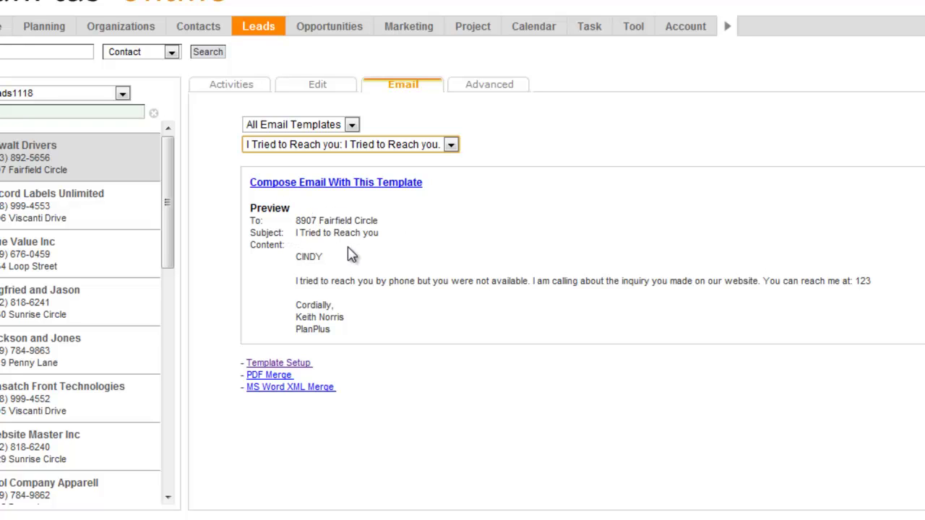
# Fill in the sender's callback phone number and send the templated email to the lead
pyautogui.click(319, 185)
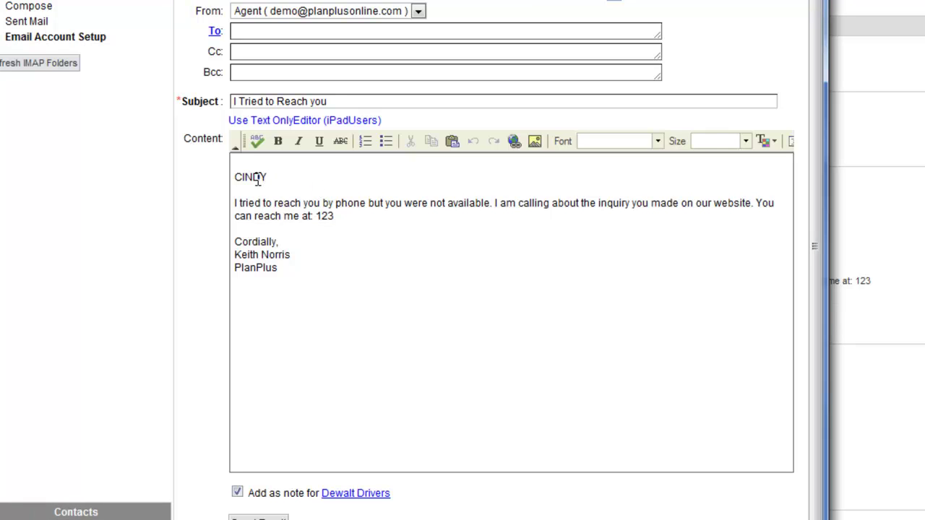
pyautogui.click(356, 244)
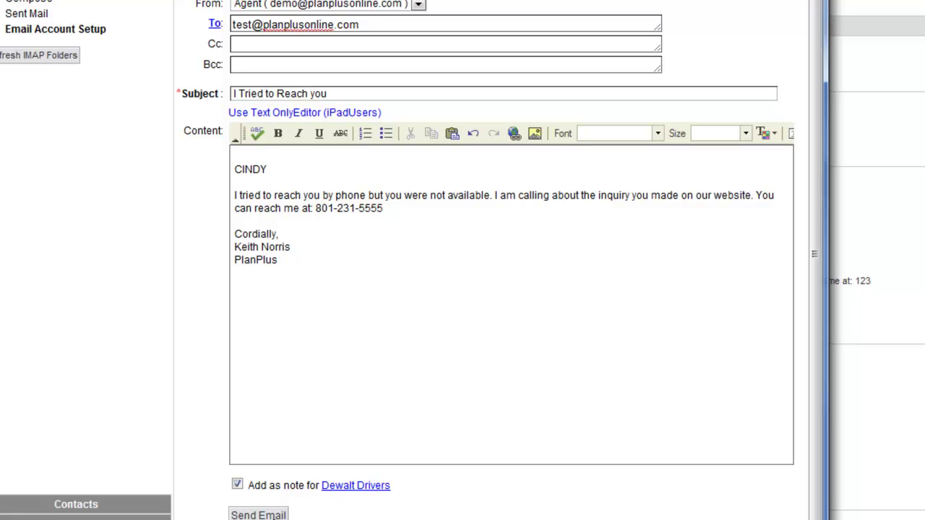
pyautogui.click(266, 513)
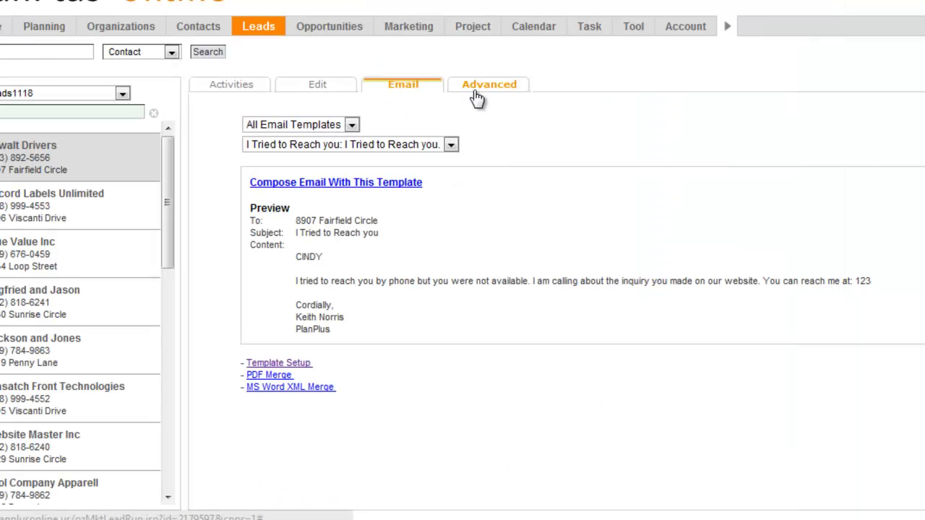
# Add Keith - Agent to the sales team as Team Lead and remove Paul - Office Manager
pyautogui.click(491, 87)
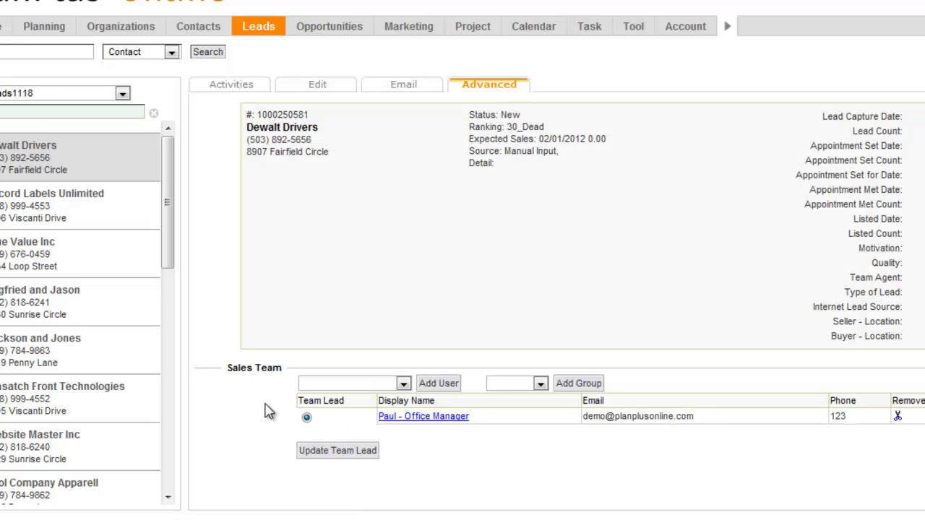
pyautogui.click(402, 384)
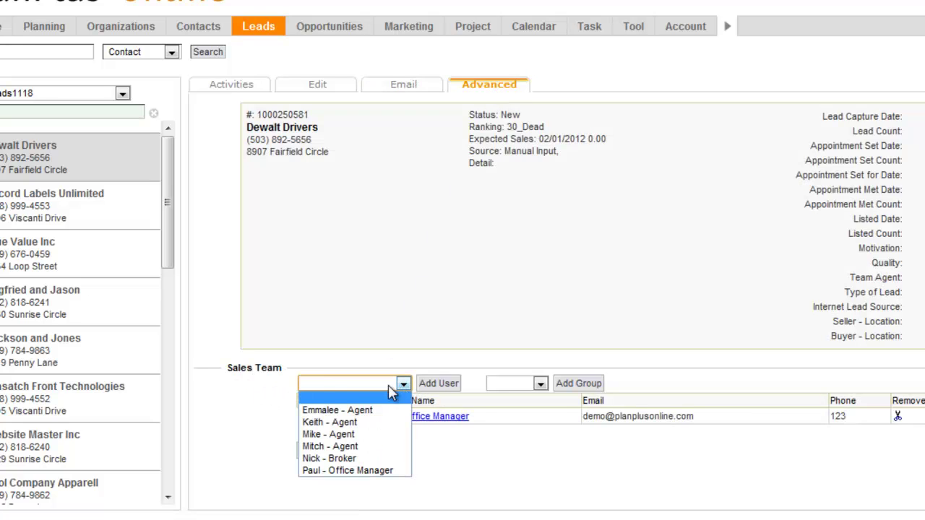
pyautogui.click(347, 425)
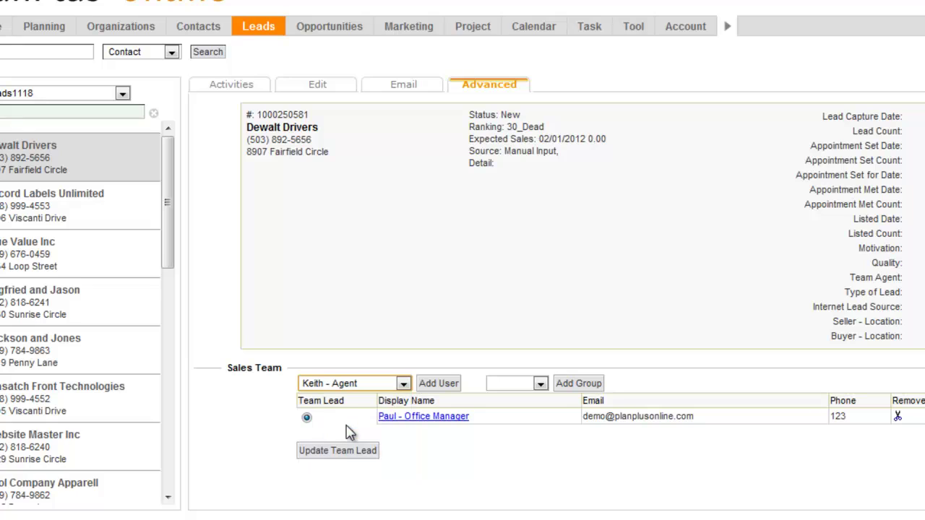
pyautogui.click(441, 391)
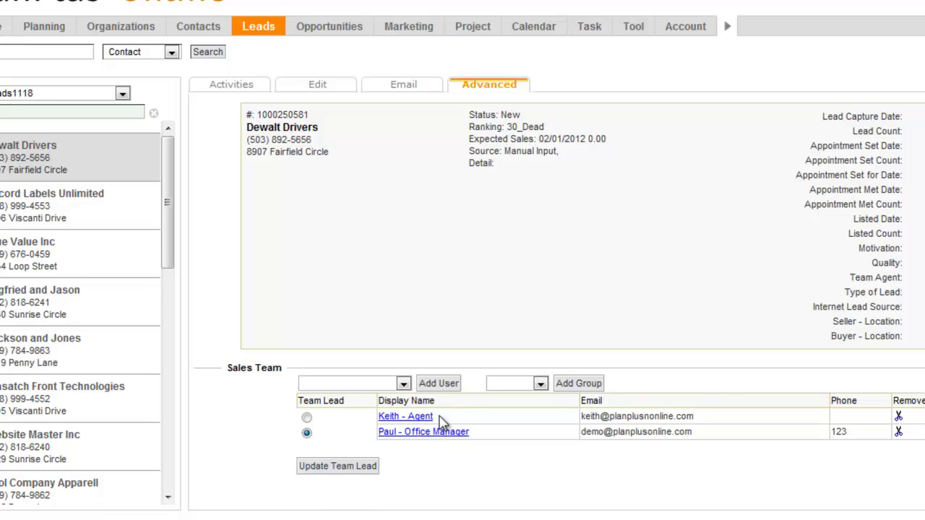
pyautogui.click(307, 419)
pyautogui.click(899, 431)
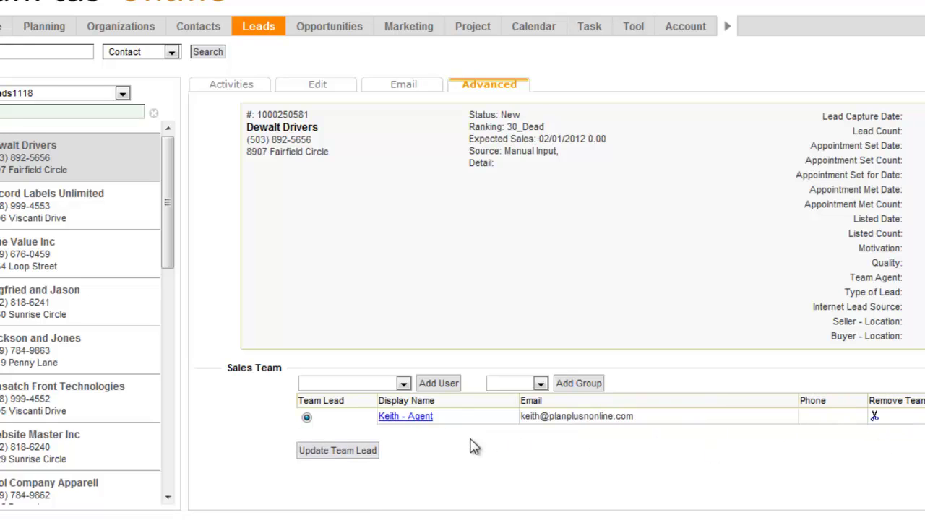
pyautogui.click(316, 84)
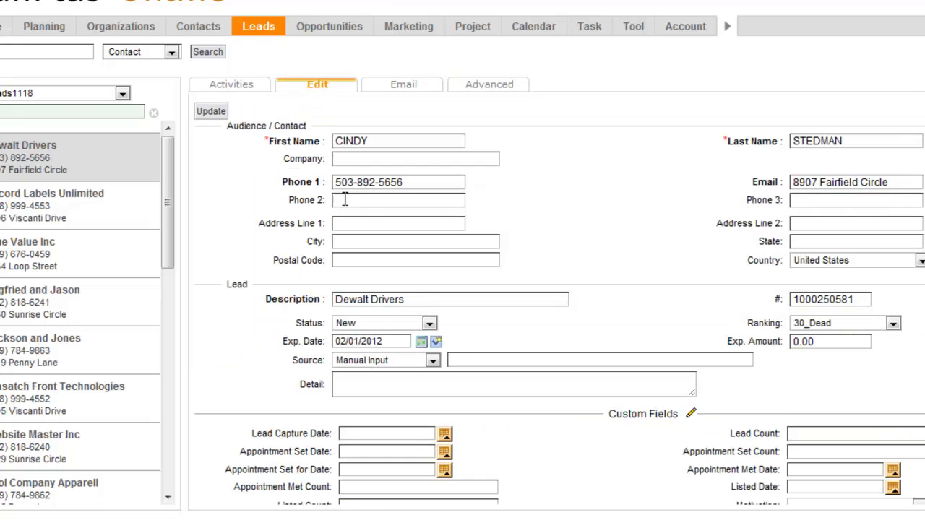
pyautogui.moveTo(384, 142); pyautogui.dragTo(284, 137)
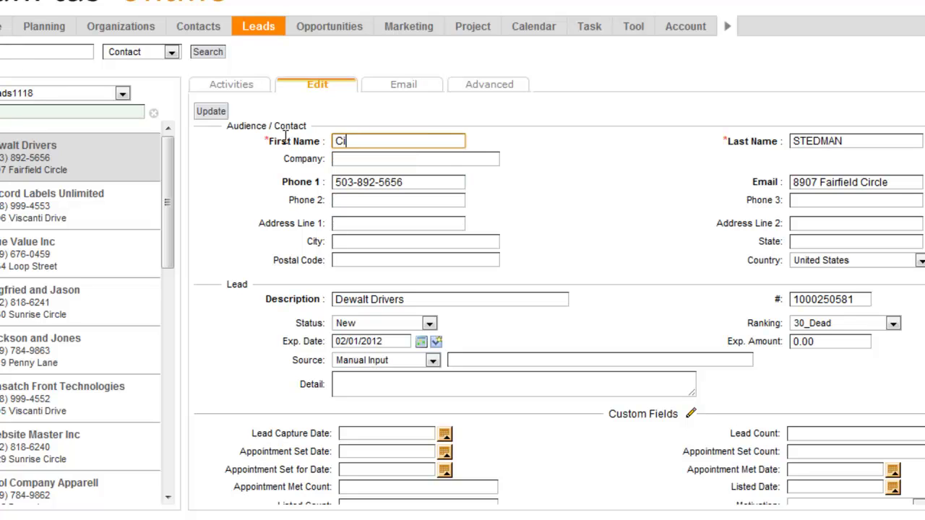
pyautogui.press('Tab')
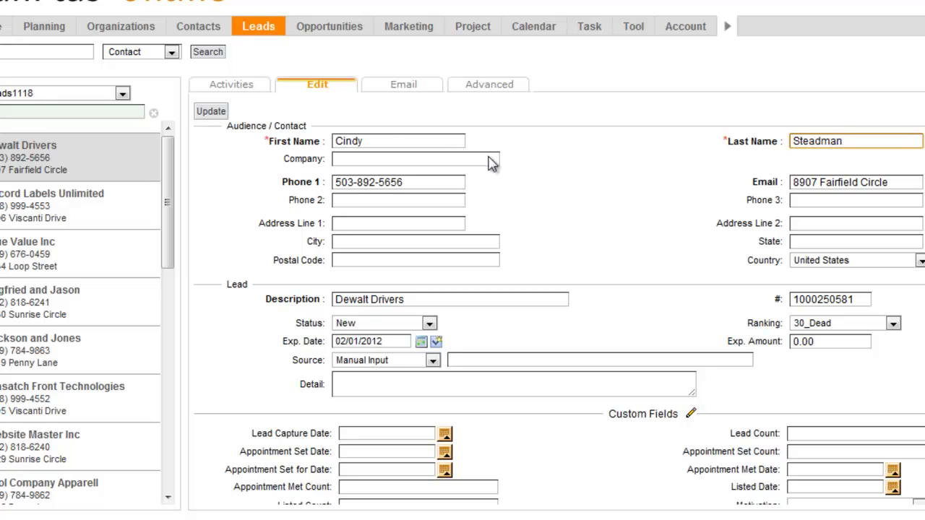
pyautogui.click(431, 185)
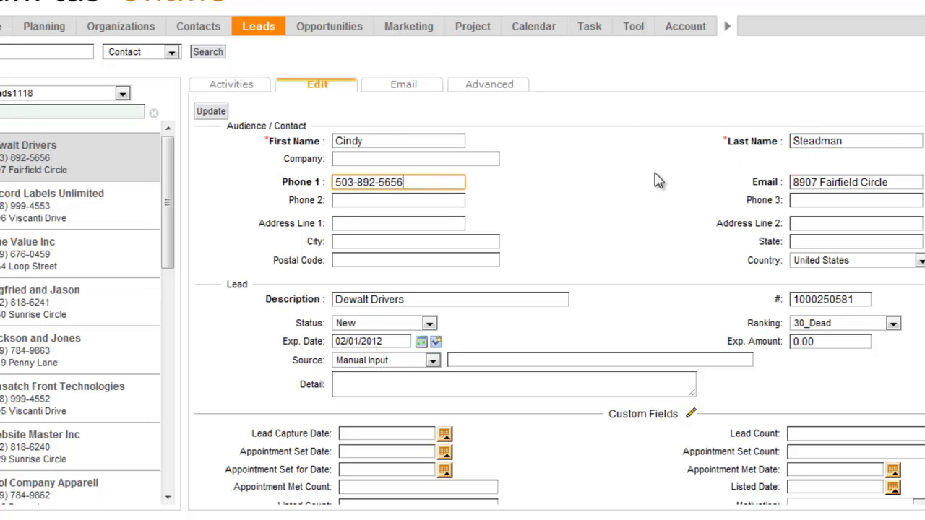
pyautogui.click(209, 112)
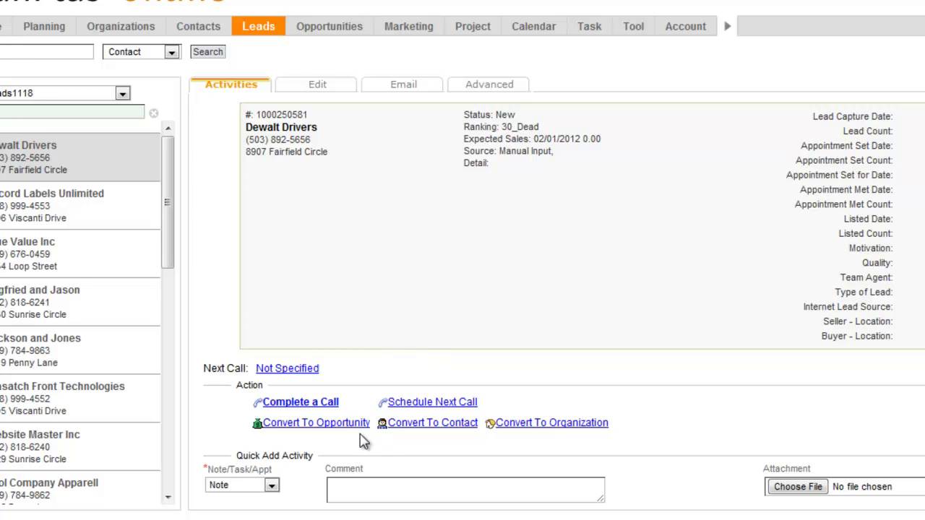
# Convert Dewalt Drivers to an opportunity with 'Delete after Conversion' unchecked
pyautogui.click(309, 427)
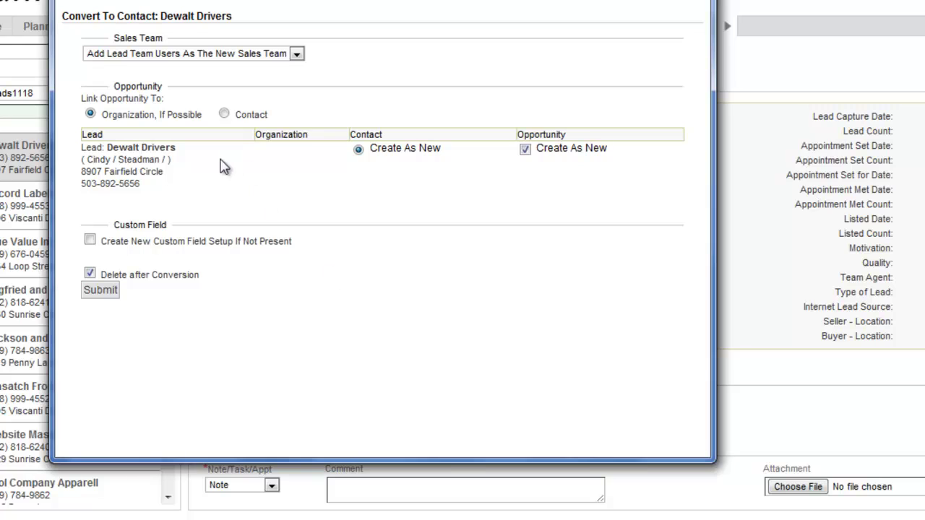
pyautogui.moveTo(103, 277); pyautogui.dragTo(188, 280)
pyautogui.click(133, 280)
pyautogui.click(90, 273)
pyautogui.click(105, 291)
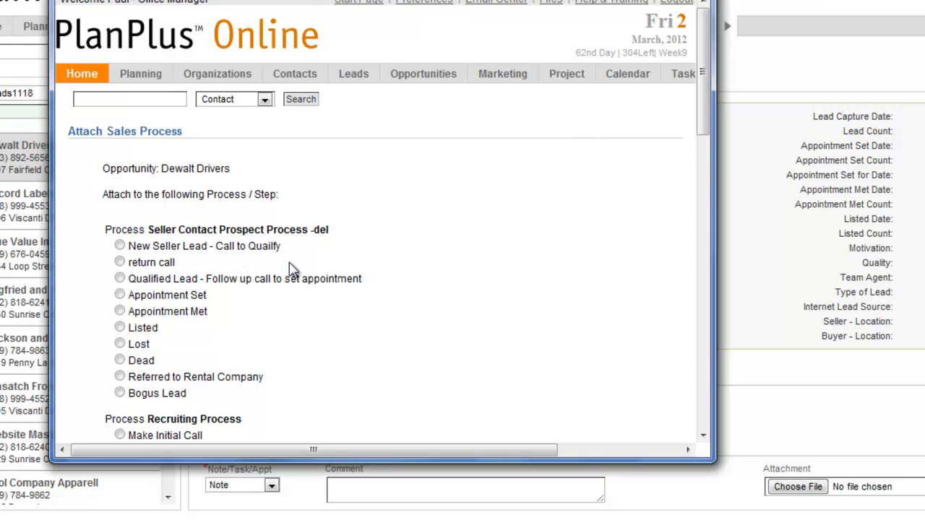
# Force-attach the General Sales Process to the new opportunity and open the Dewalt Drivers opportunity
pyautogui.scroll(-3, 272, 278)
pyautogui.scroll(-2, 267, 278)
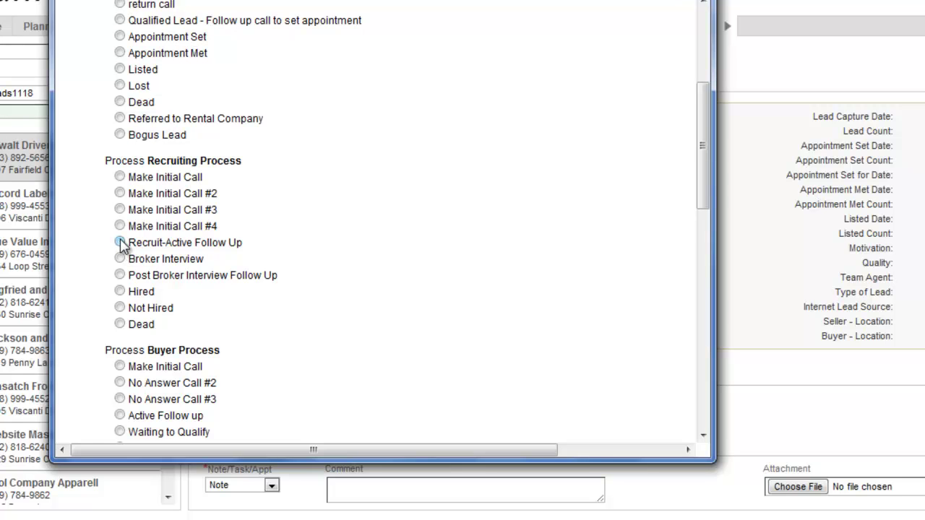
pyautogui.scroll(-12, 121, 245)
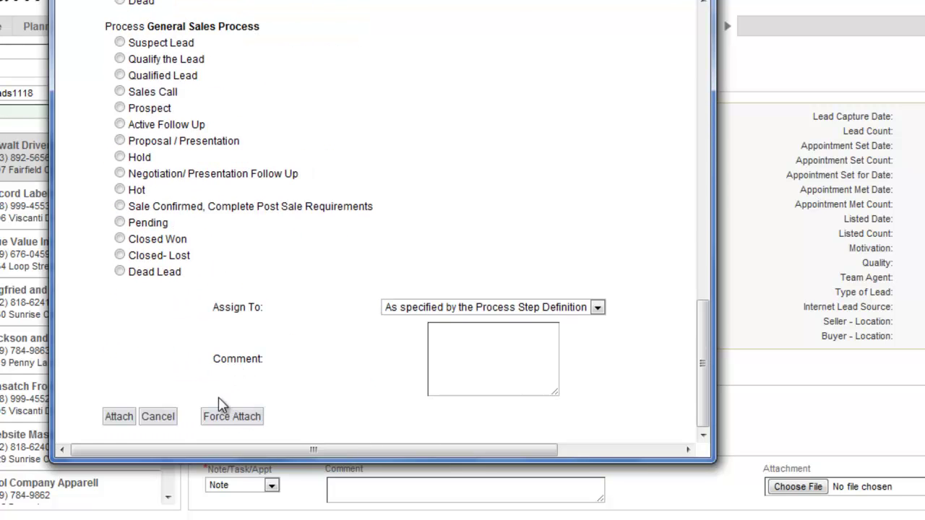
pyautogui.click(220, 420)
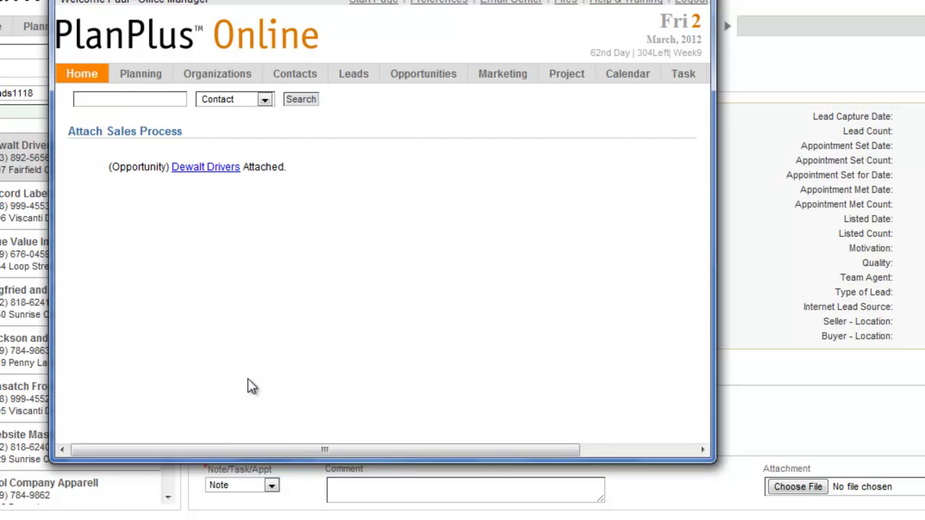
pyautogui.click(205, 168)
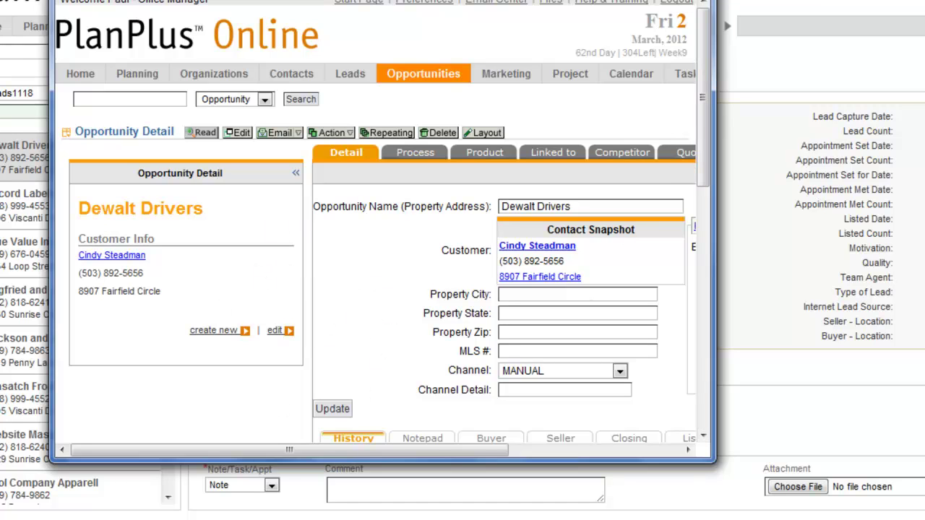
# Close the opportunity window and open the Record Labels Unlimited lead
pyautogui.hotkey('alt', 'F4')
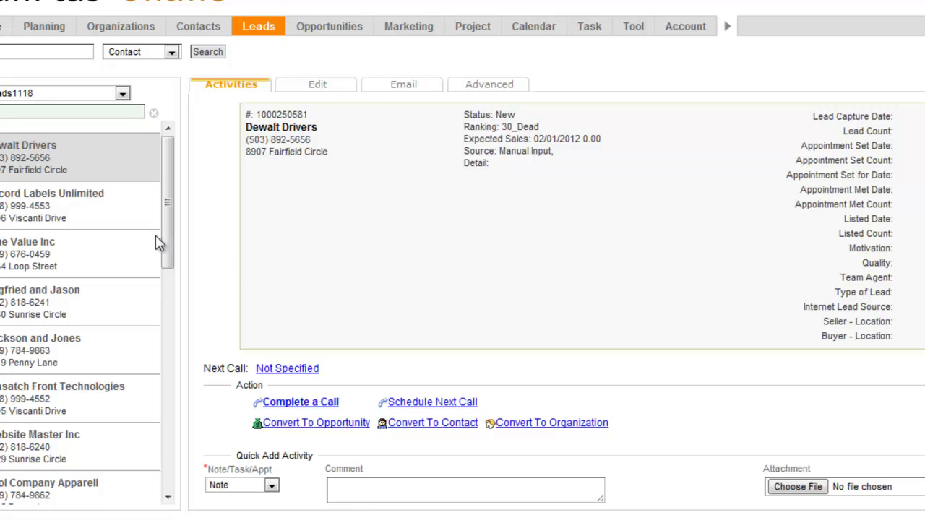
pyautogui.click(107, 211)
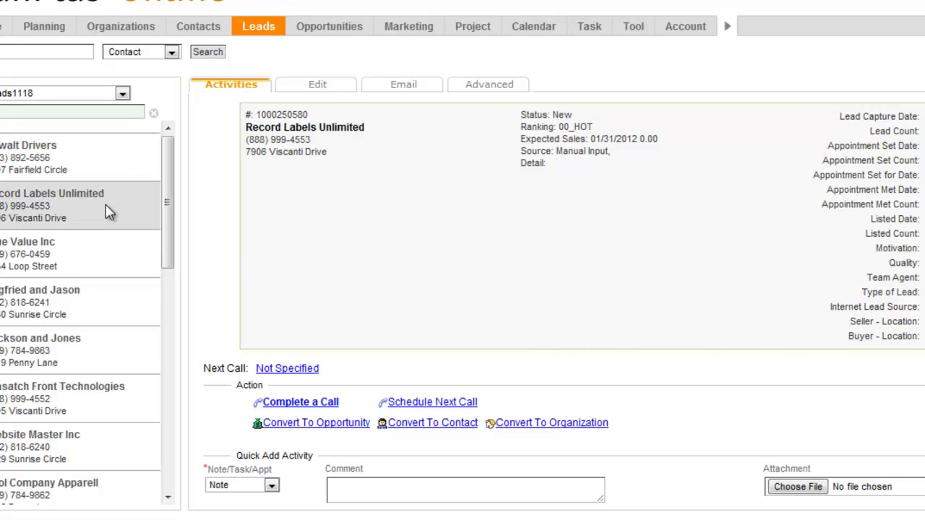